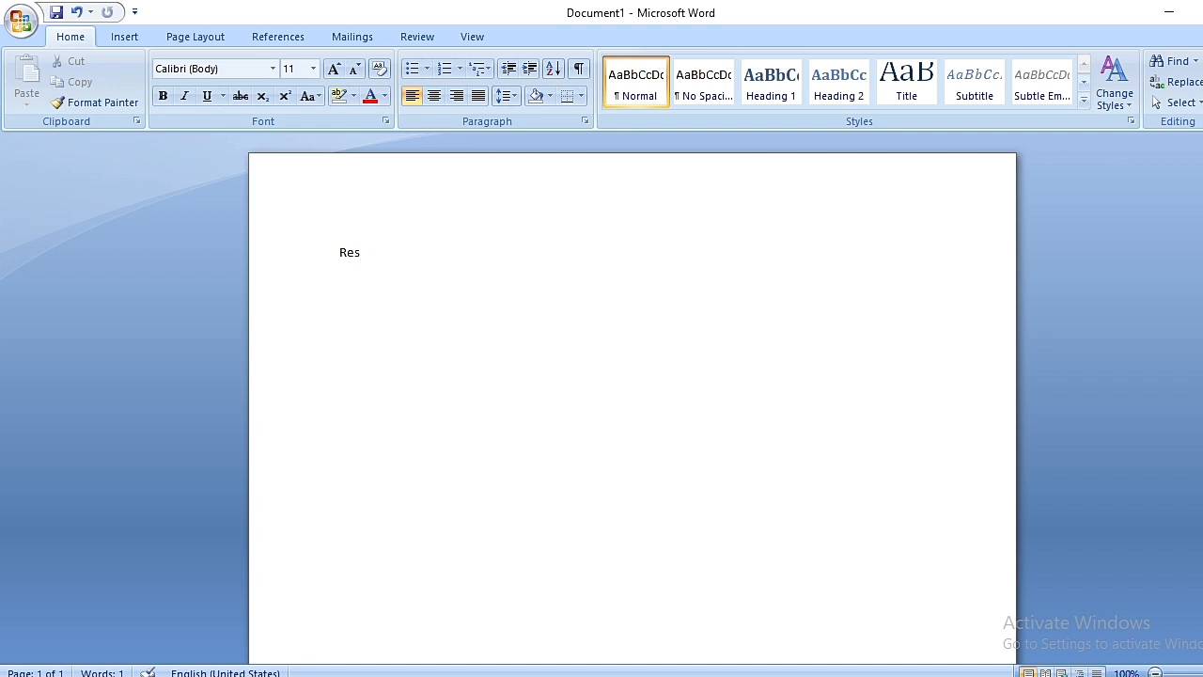
Step: Enter the title Resume on the first line of the document
type("ume")
key("Return")
key("ctrl+z")
type("Rus")
key("BackSpace")
key("BackSpace")
key("BackSpace")
type("Resume")
key("Return")
Step: Add the lines "Name – (Your Name)" and "E-mail id – ( Your email id)" below the title
type("Name - (Your Name")
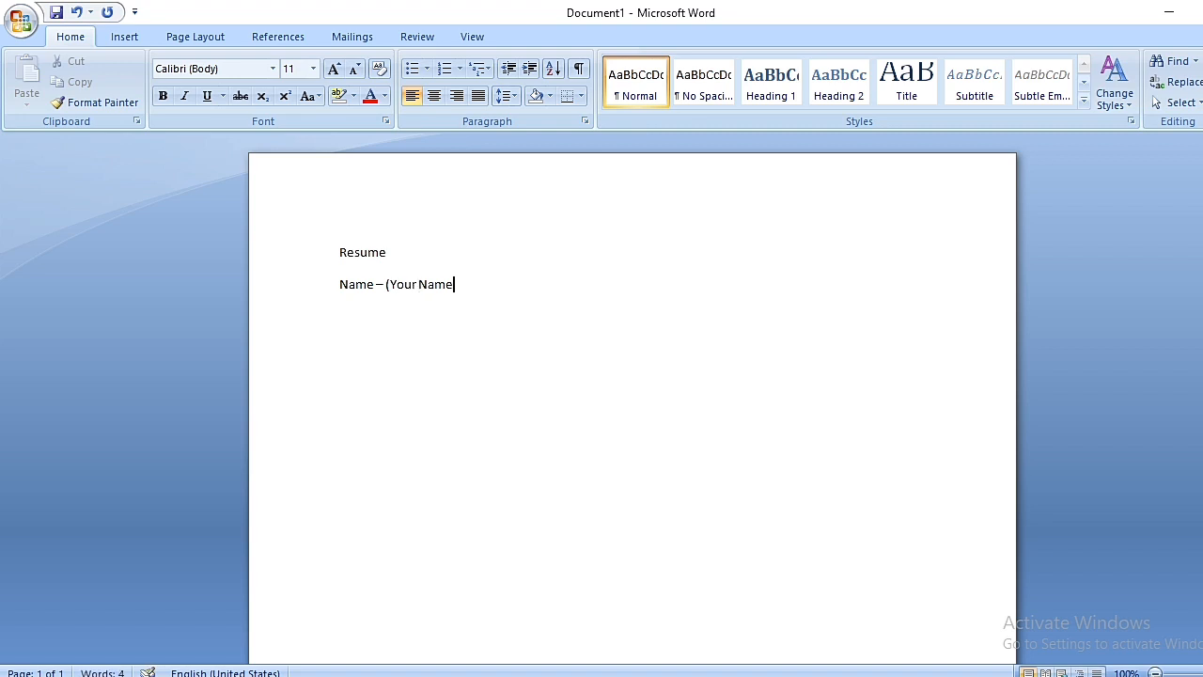
type(")")
type("E")
type("-ma")
type("il")
type(" id")
type(" -")
type(" (")
type(" Y")
type("our ")
type("e")
type("mail")
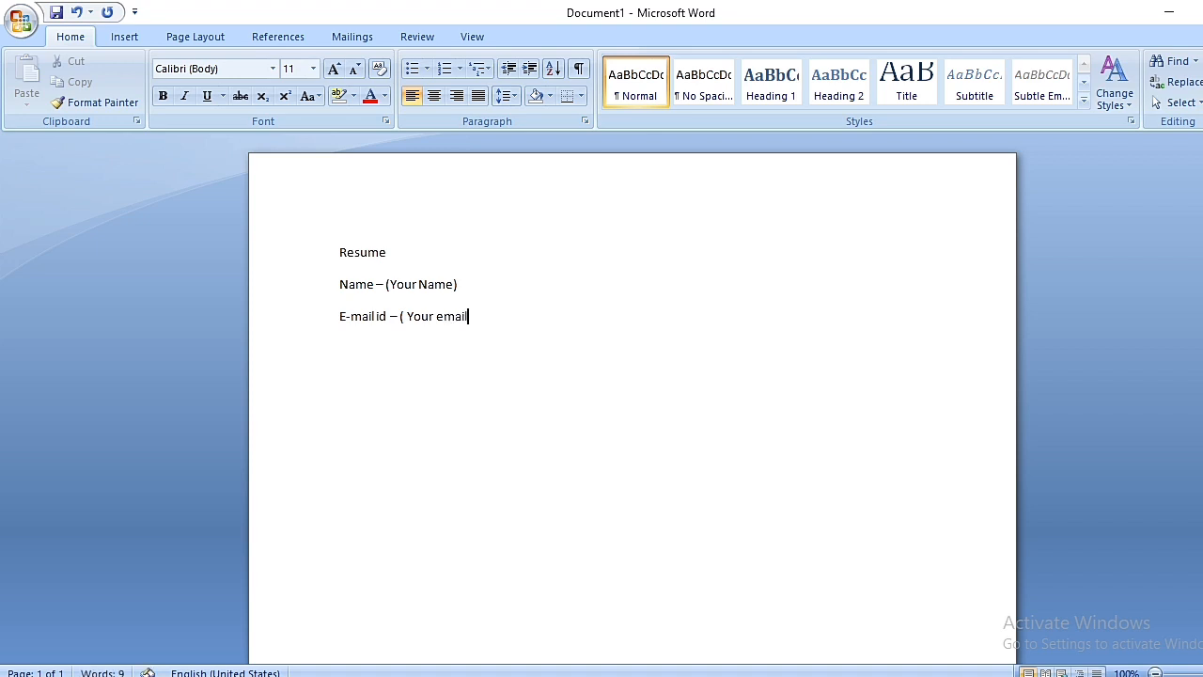
type(" id")
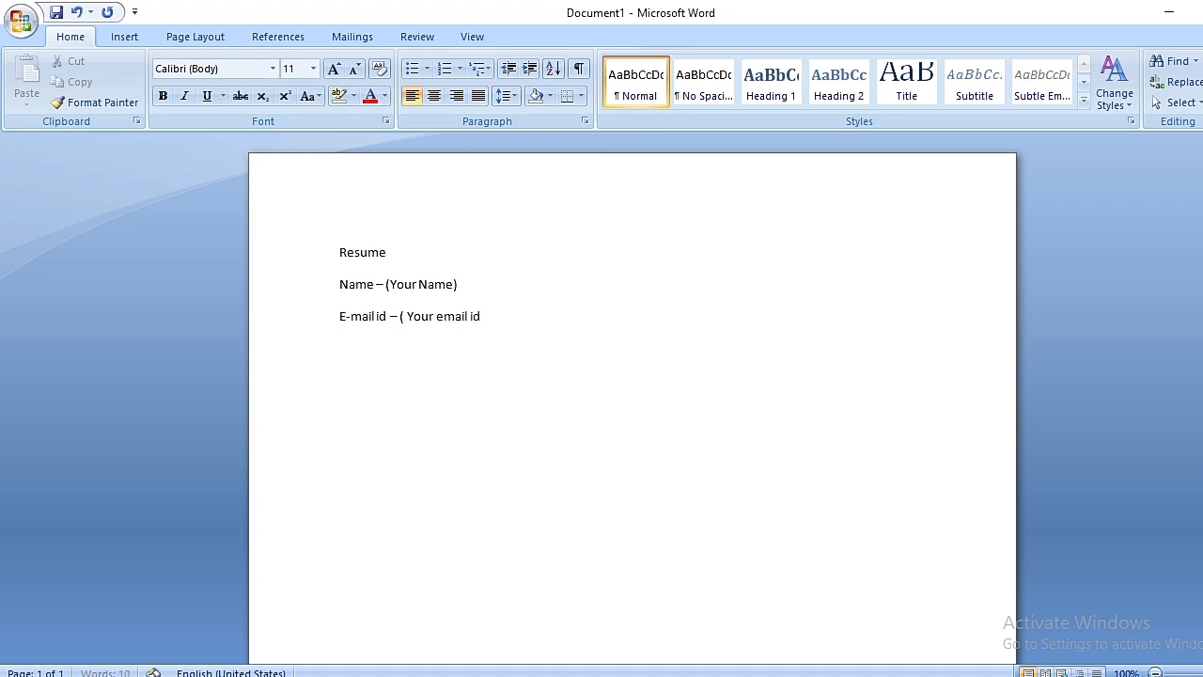
type(")")
Step: Add a "Phone No -" line with a dotted placeholder below the e-mail line
key("Return")
type("p")
key("BackSpace")
type("Phone No - ........................")
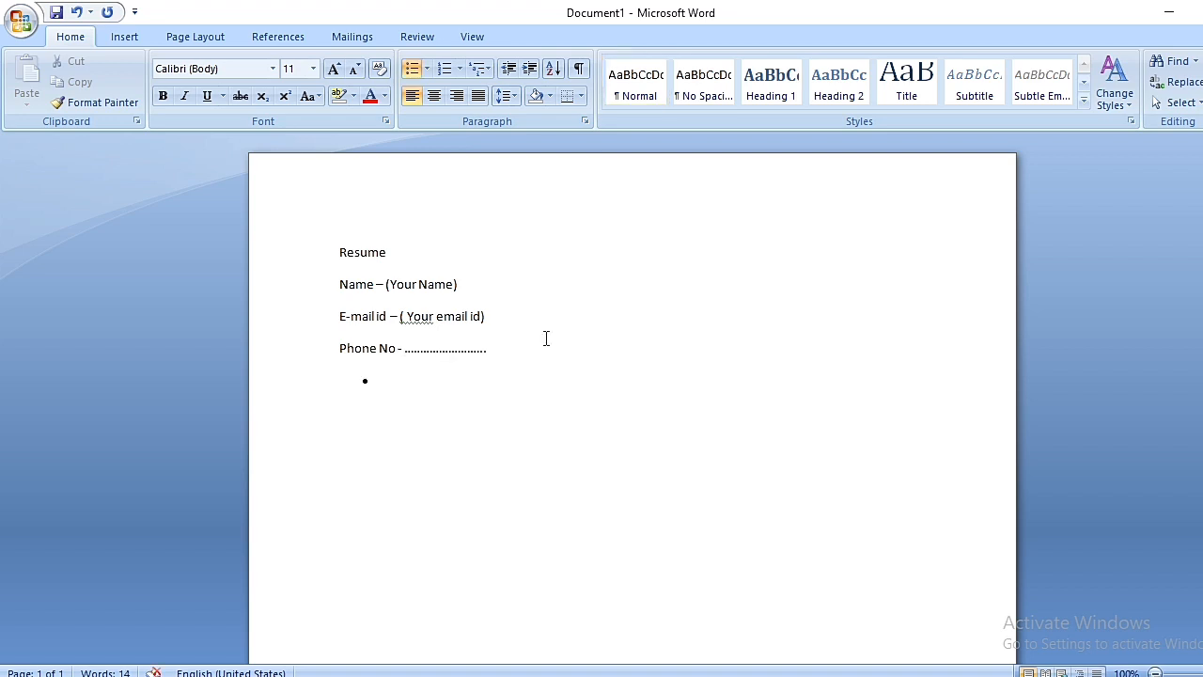
Step: Add the bulleted heading "Educational Qualification" and end the bullet list below it
type("Educational Qualifica")
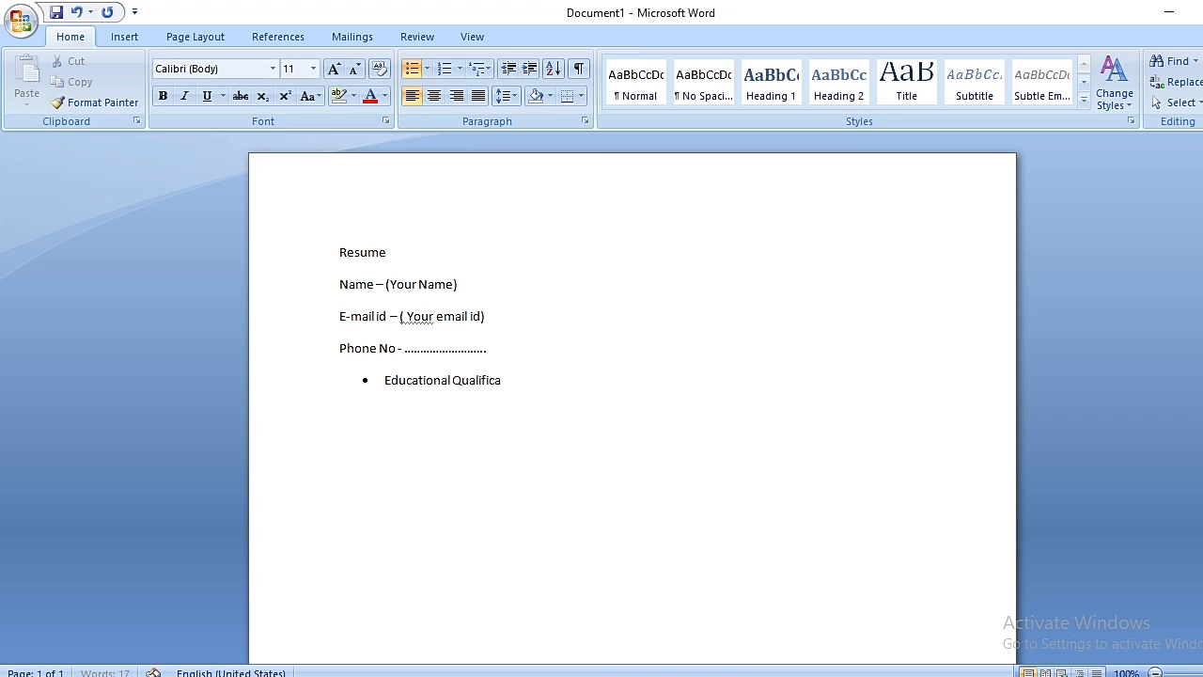
type("tion")
key("Return")
key("Return")
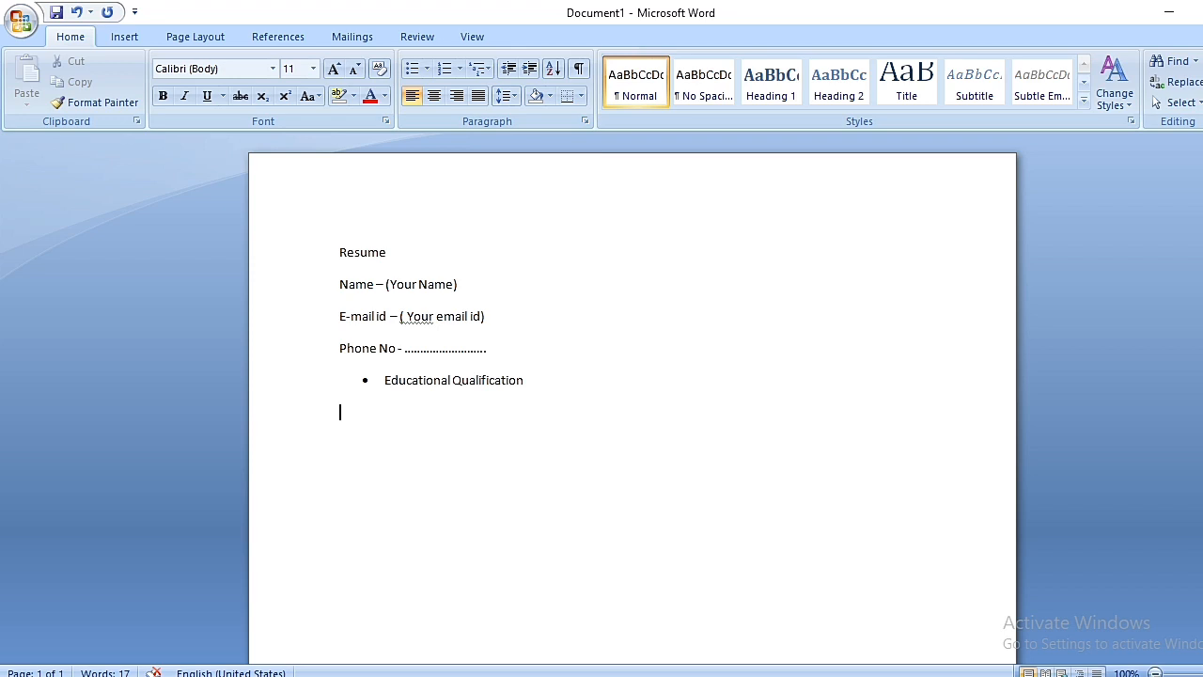
Step: List the qualifications "Madhyamik (M.P)" and "Higher Secondary(H.S)" on separate lines under the heading
type("Madhyamik")
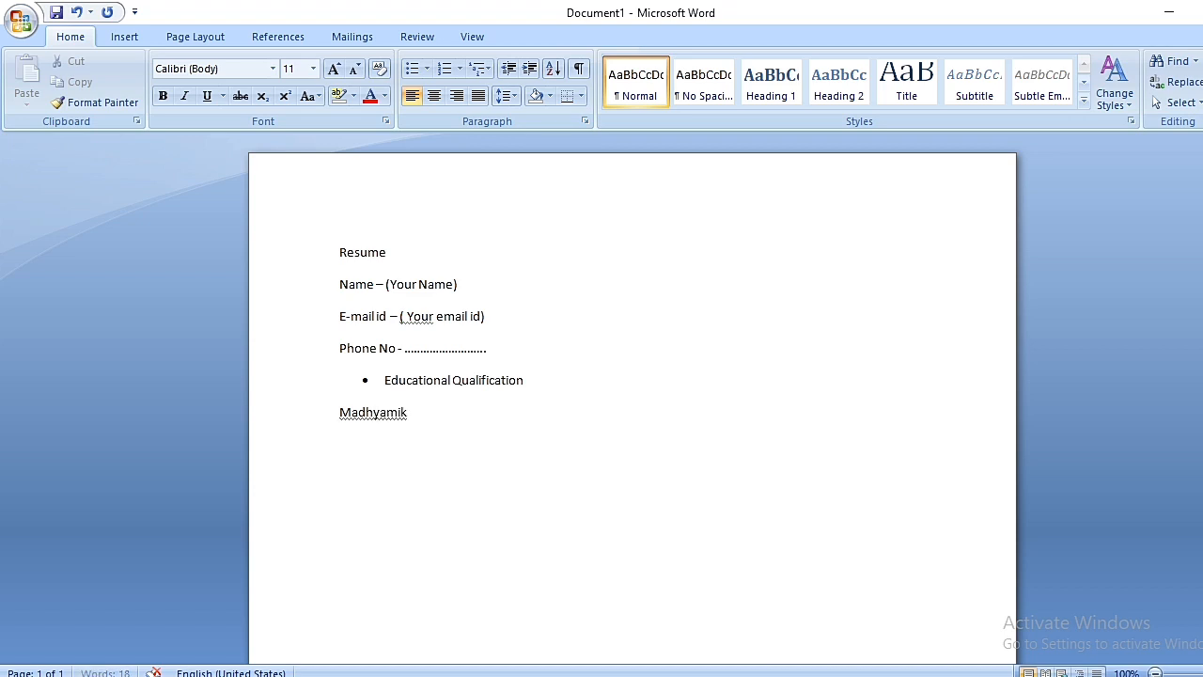
type(" (M.P)")
key("Return")
type("Higher")
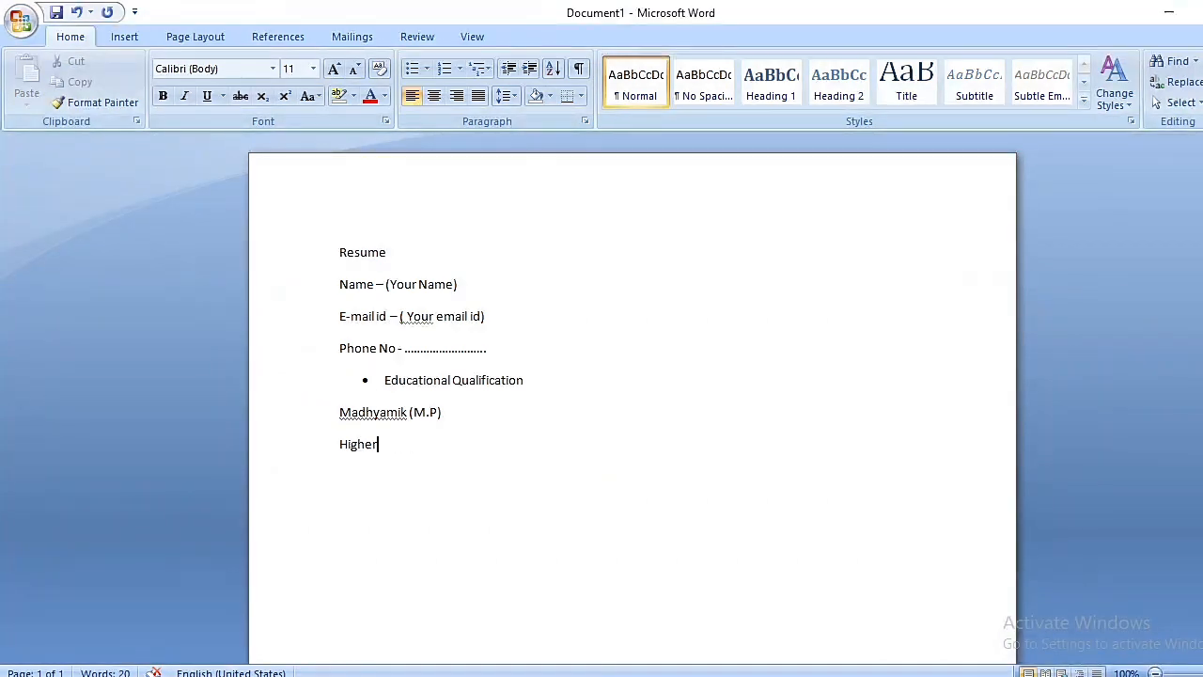
type("Secon")
type("dary(H.S)")
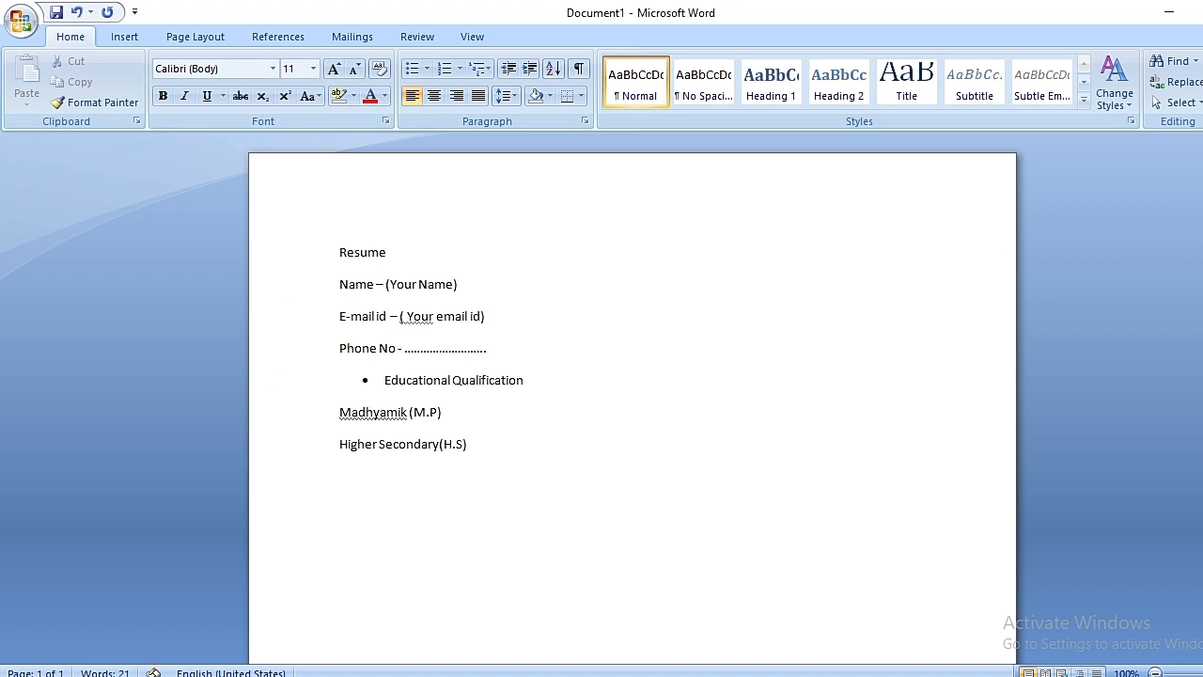
Step: Add "B.A" and "Computer course (AIT)" as the next two lines of the qualification list
key("Return")
type("B.A")
key("Return")
type("Computer course")
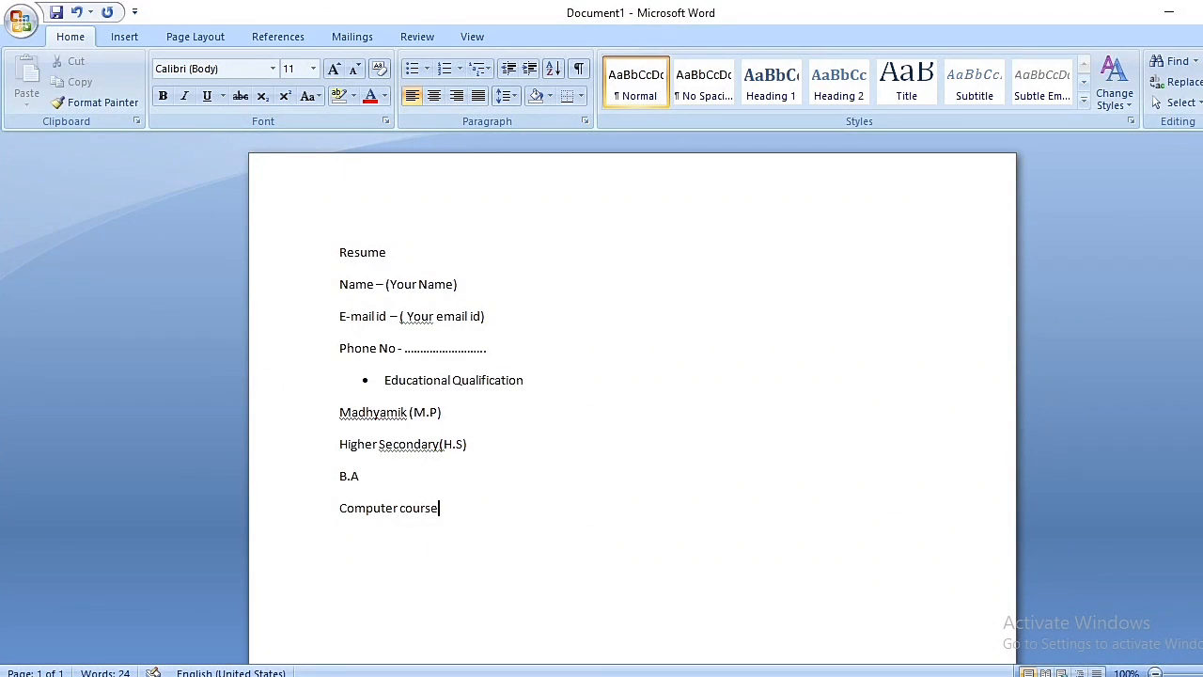
type("(AIT)")
Step: Add the bullets "Mother Name – (Your Mother Name)" and "Father Name – (Your father name)" below the qualifications
key("Return")
type("Mother Name - (Your Mother Name")
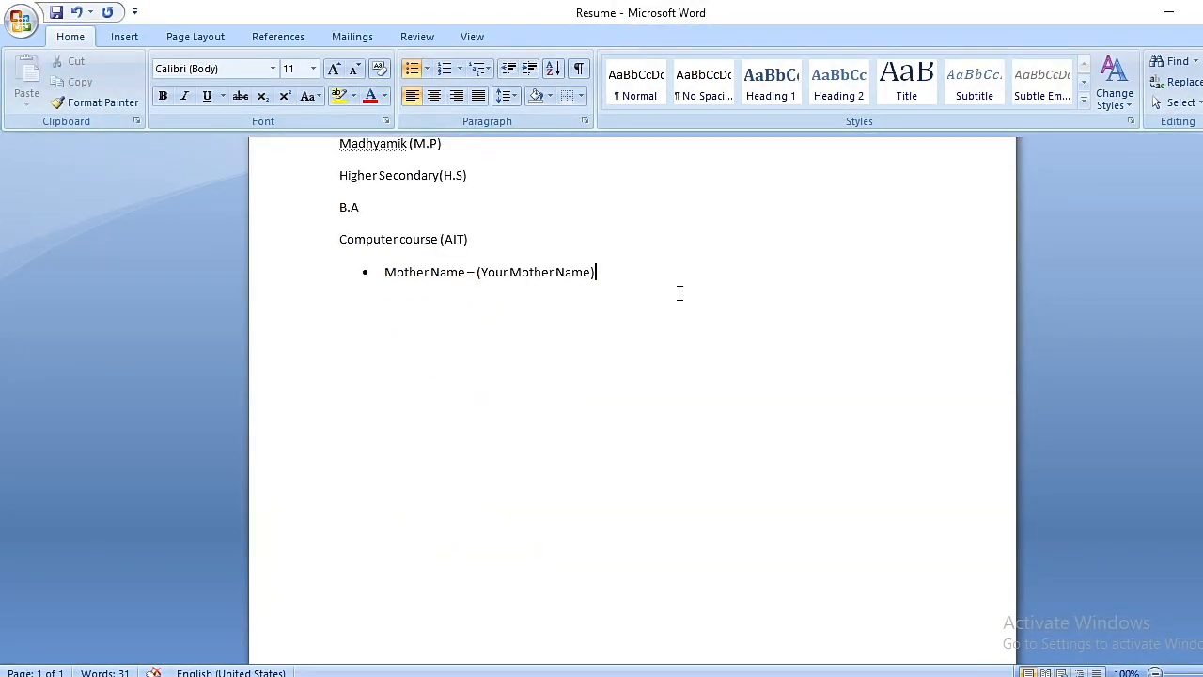
key("Return")
type("Father Name – (")
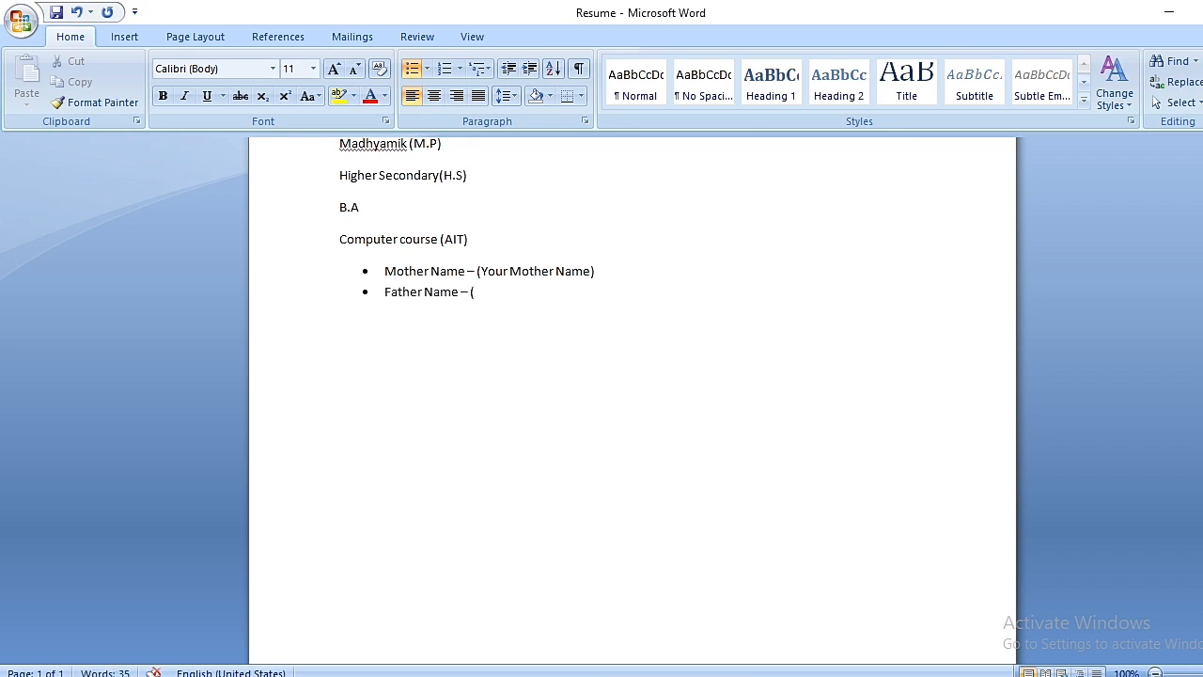
type("Your father name")
type(")")
Step: Add the blank bullet entries "Permanent Address –" and "DOB-" below the father's name
key("Return")
type("Perm")
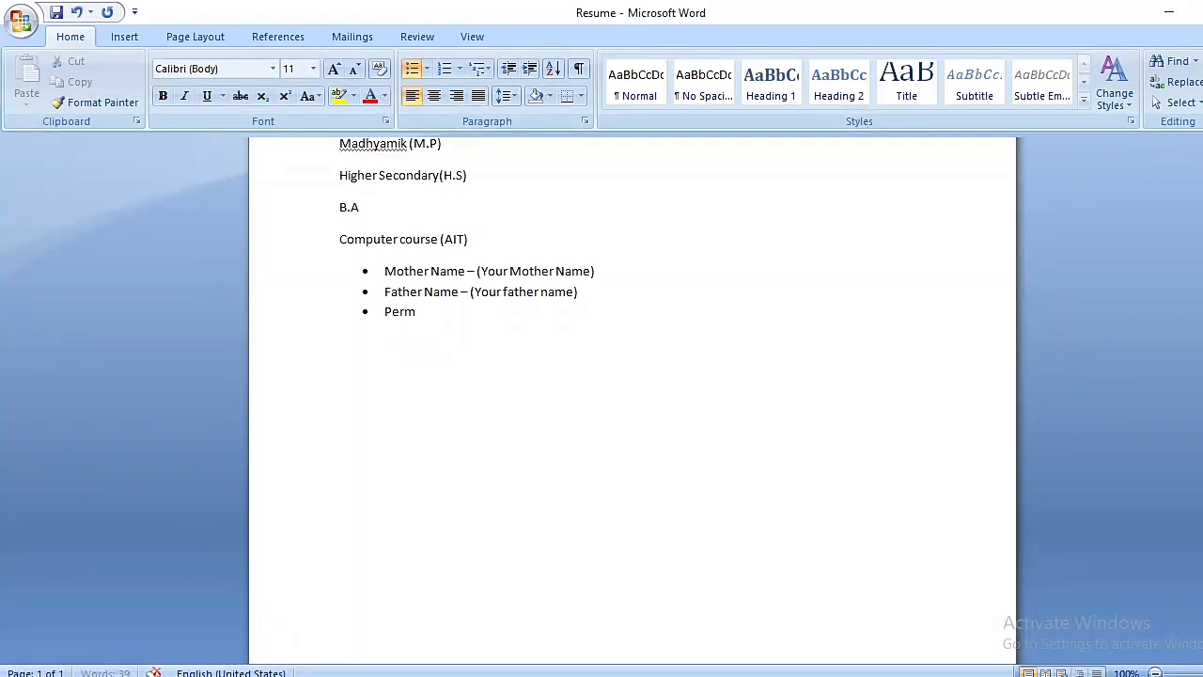
type("anent Address -")
key("Return")
type("D")
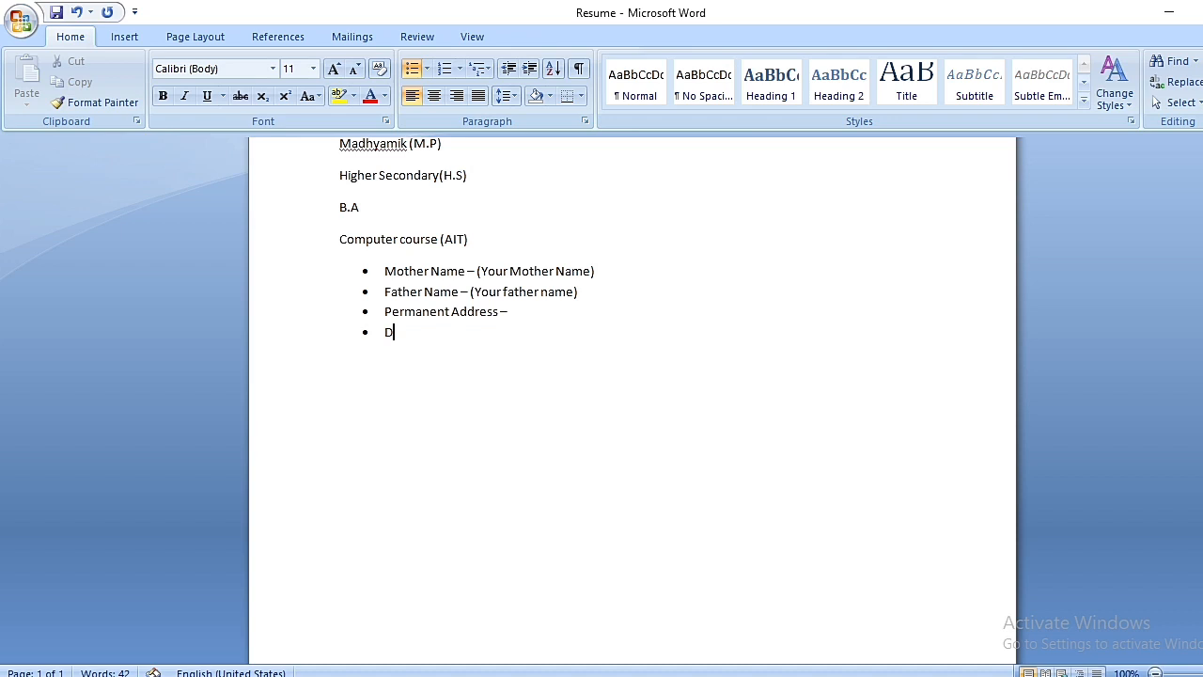
type("OB-")
Step: Add the bullets "Gender- Male / Female" and "Citizenship-" to the personal details
key("Return")
type("Gender- Male")
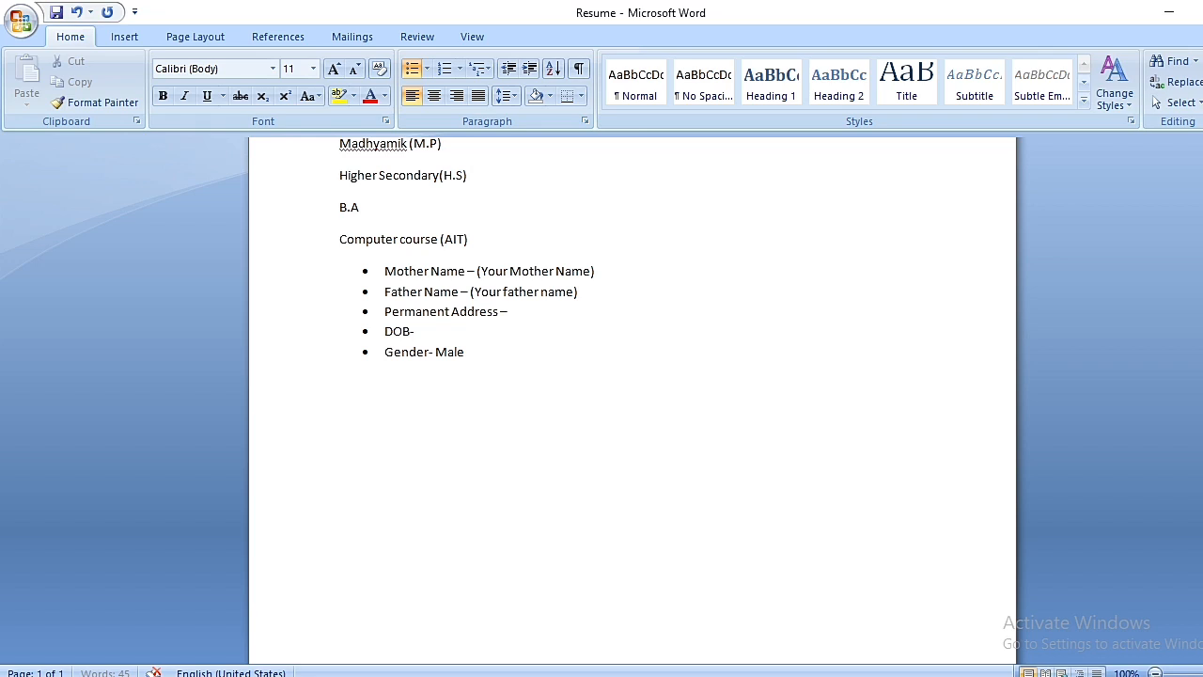
type(" / Fe")
type("male")
key("Return")
type("Citi")
type("zenship-")
Step: Add the bullet "Marital Status- Married / unmarried" below the citizenship entry
key("Return")
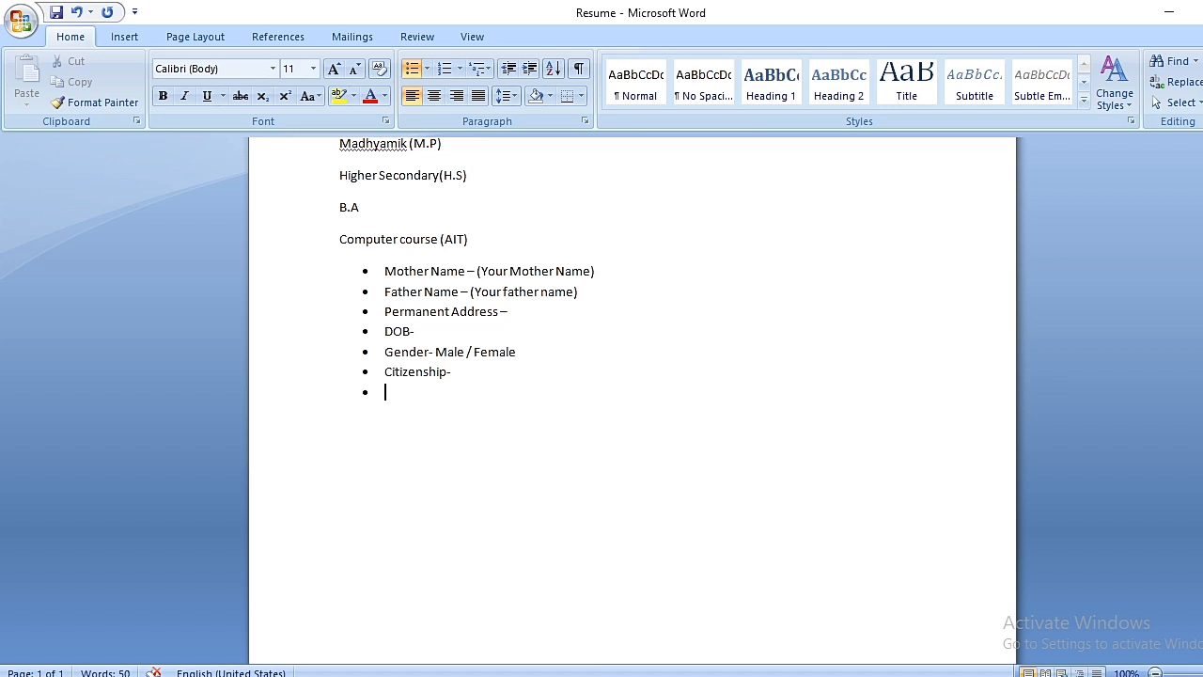
type("Marital Statu")
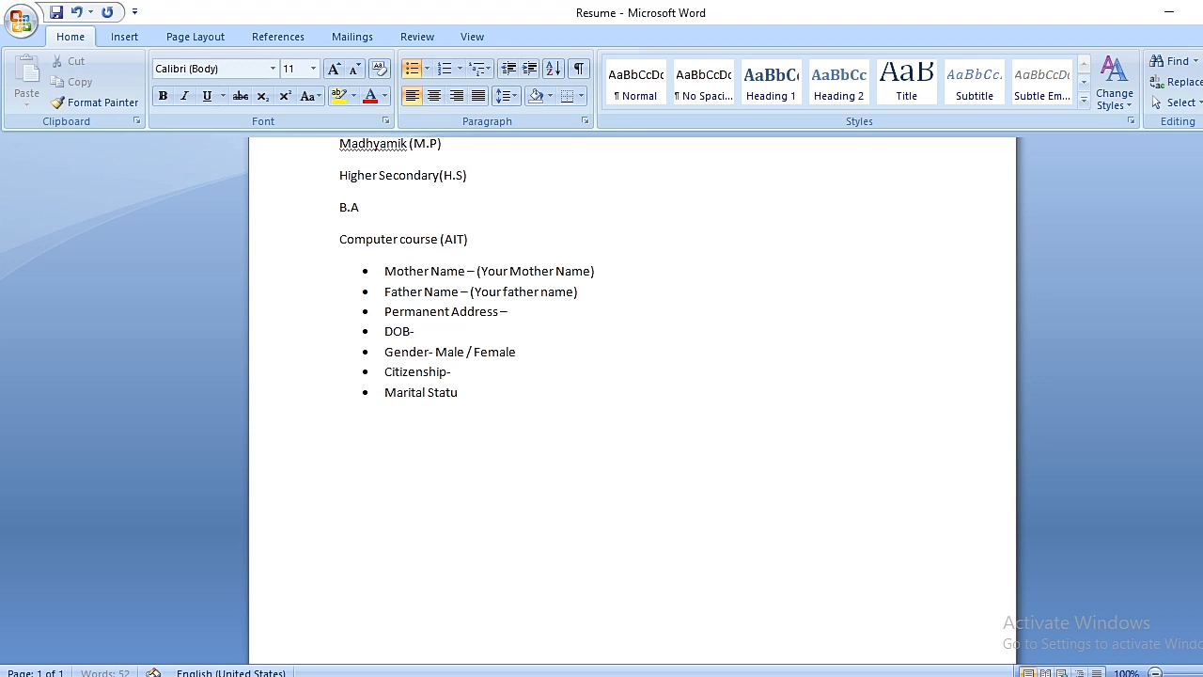
type("s-")
type("Married")
type("/ unmarried")
Step: Add the bullet "Work Experience- Fresher" as the last personal detail
key("Return")
type("Work E")
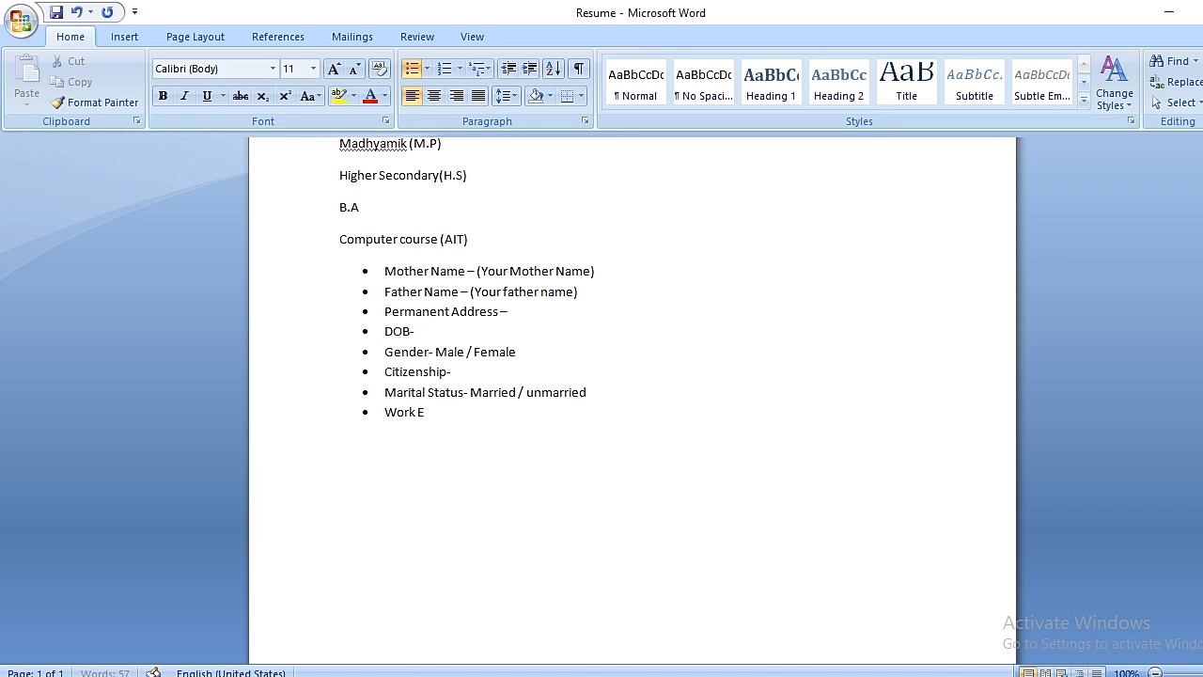
type("xperience- Fre")
type("sher")
Step: End the bullet list and, after a blank line, add "Signature:", "Place:" and "Date:" on separate lines
key("Return")
key("Return")
key("Return")
type("Signatur")
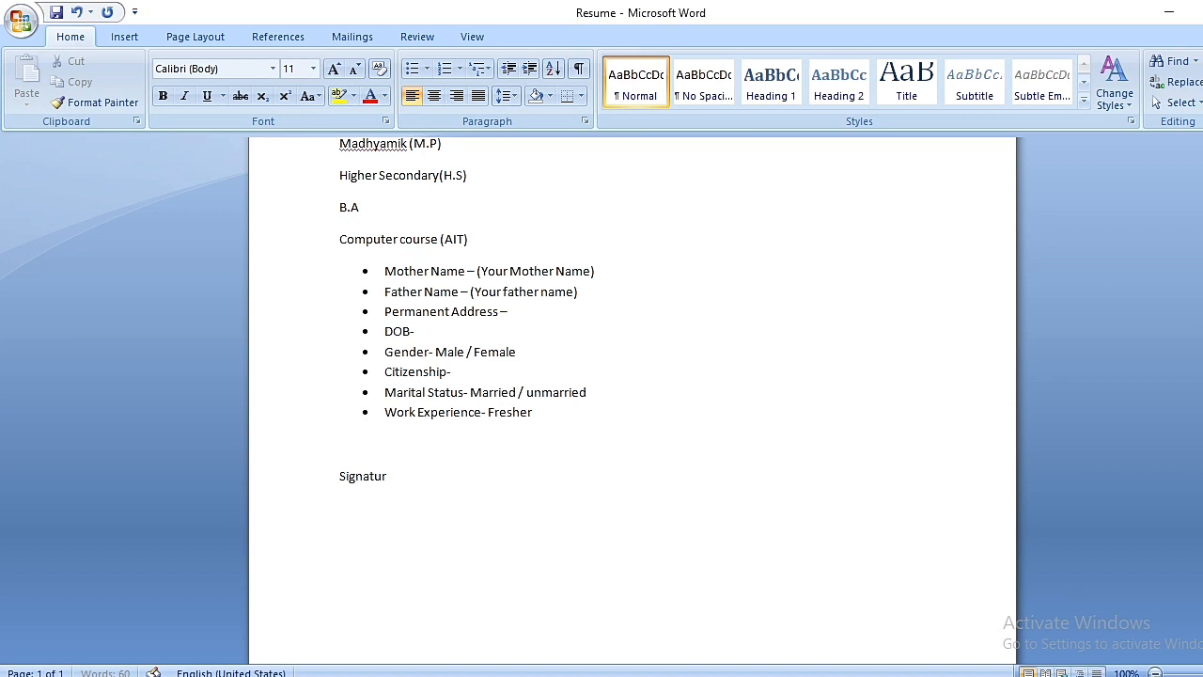
type("e:")
key("Return")
type("Place")
type(":")
key("Return")
type("Date:")
Step: Insert the Indian Creator logo picture at the Name line and set its text wrapping to Square
scroll(754, 341, "up", 5)
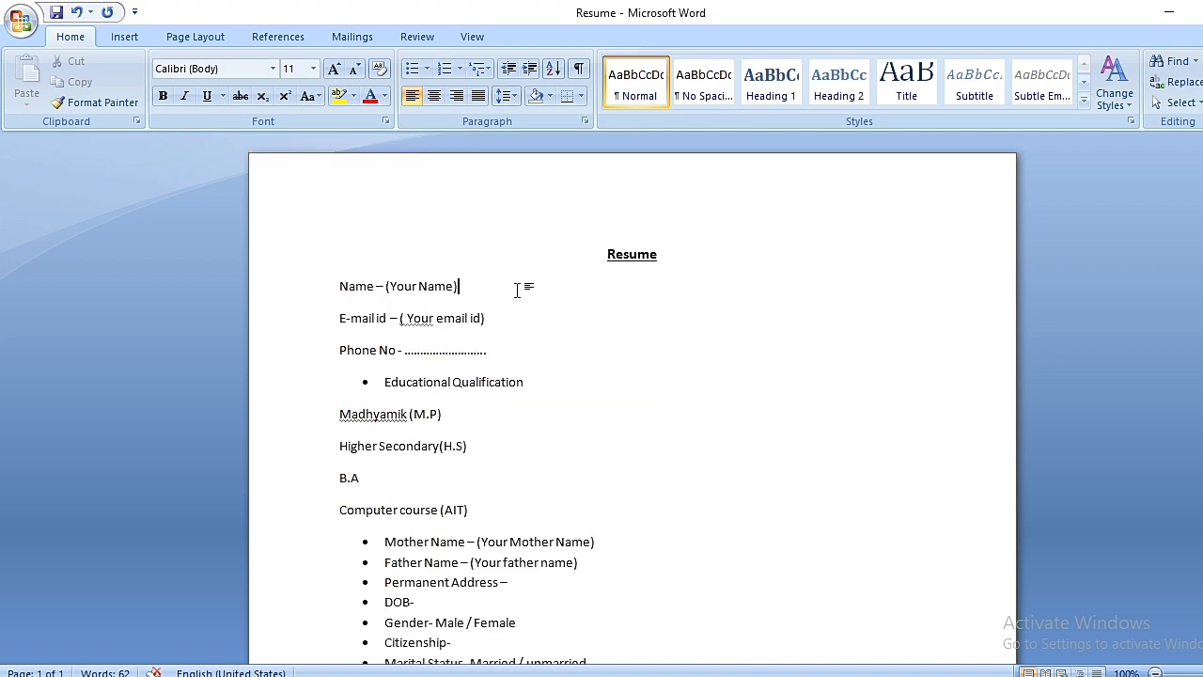
left_click(129, 45)
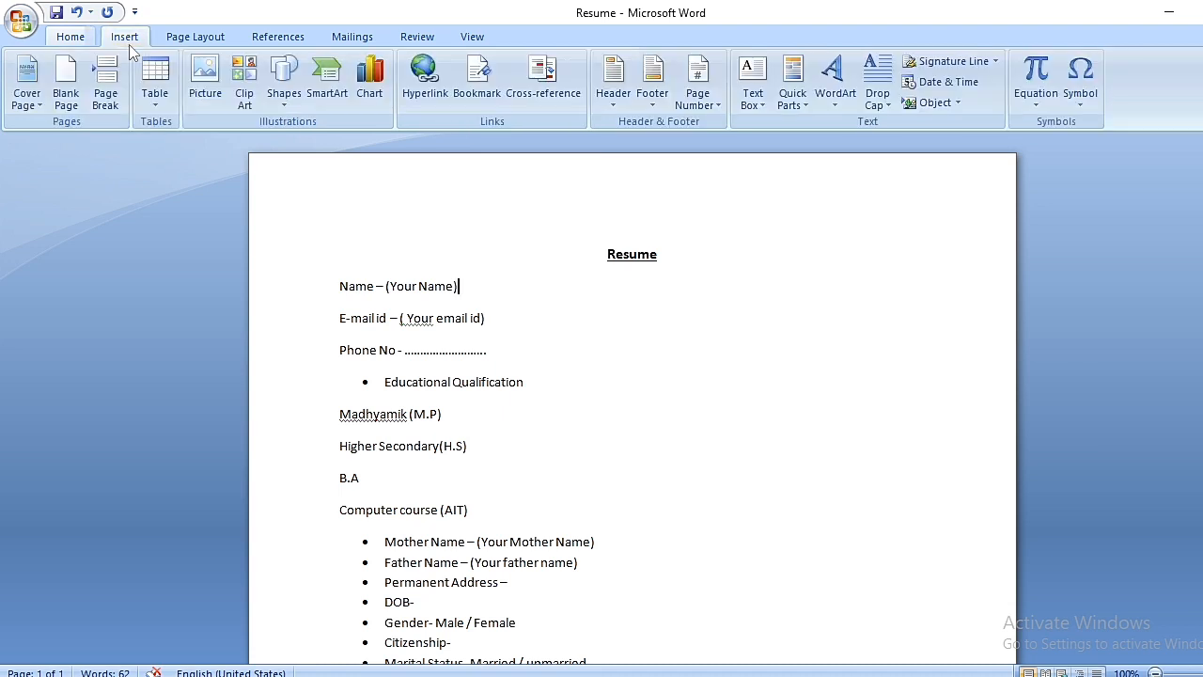
left_click(212, 91)
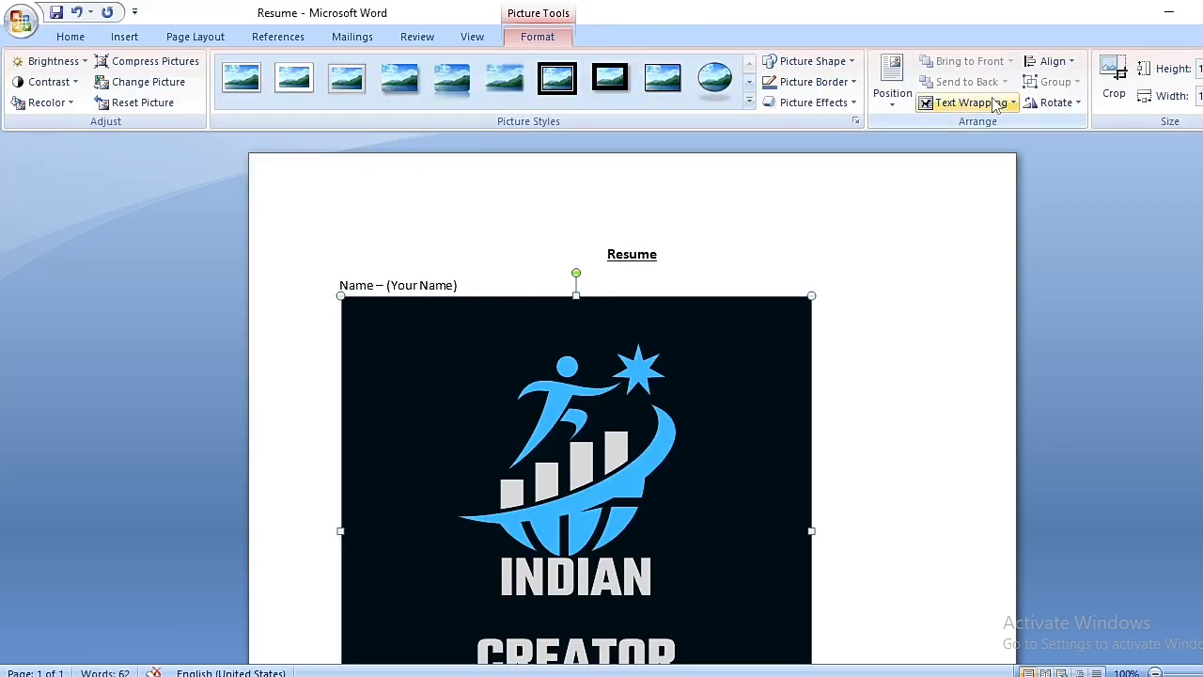
left_click(1013, 106)
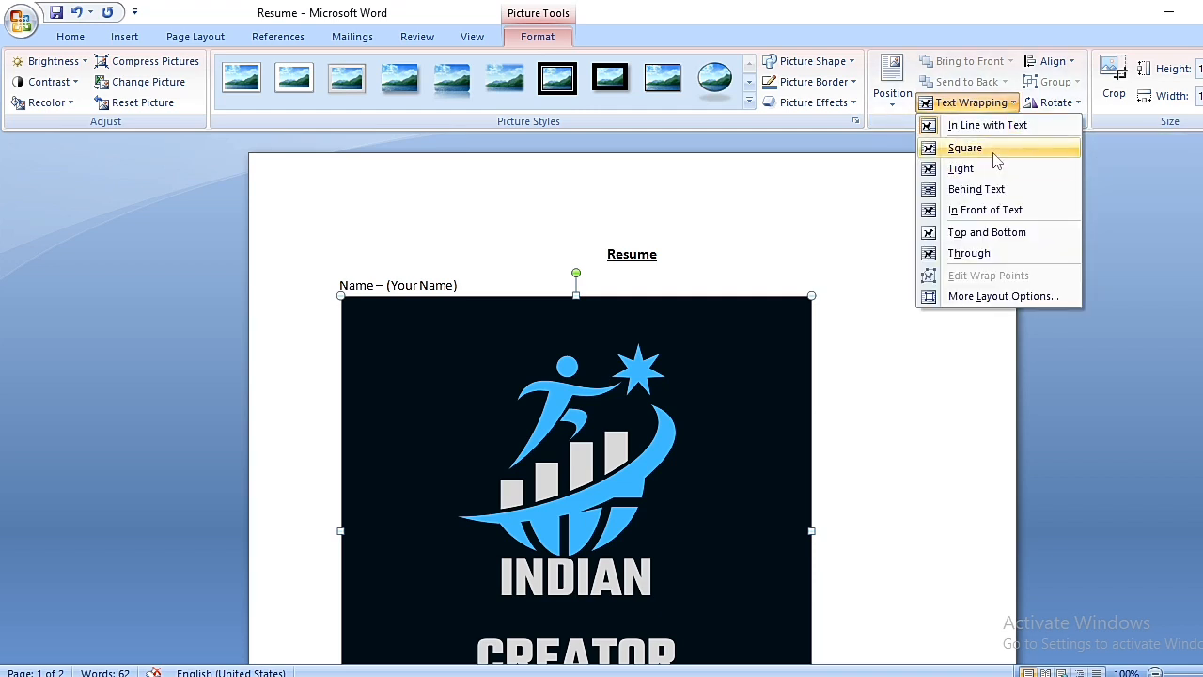
left_click(993, 153)
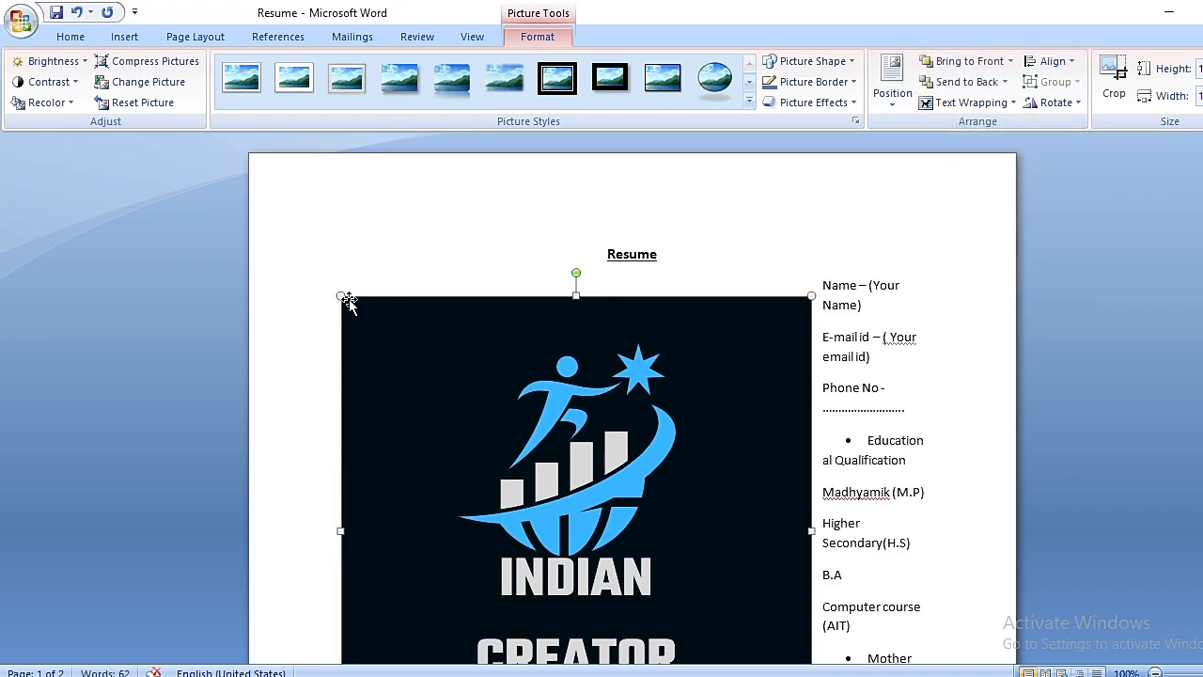
Step: Shrink the logo to a small, slightly narrow portrait shape and move it up along the page's right margin, clear of the text
left_click_drag(415, 339, 579, 532)
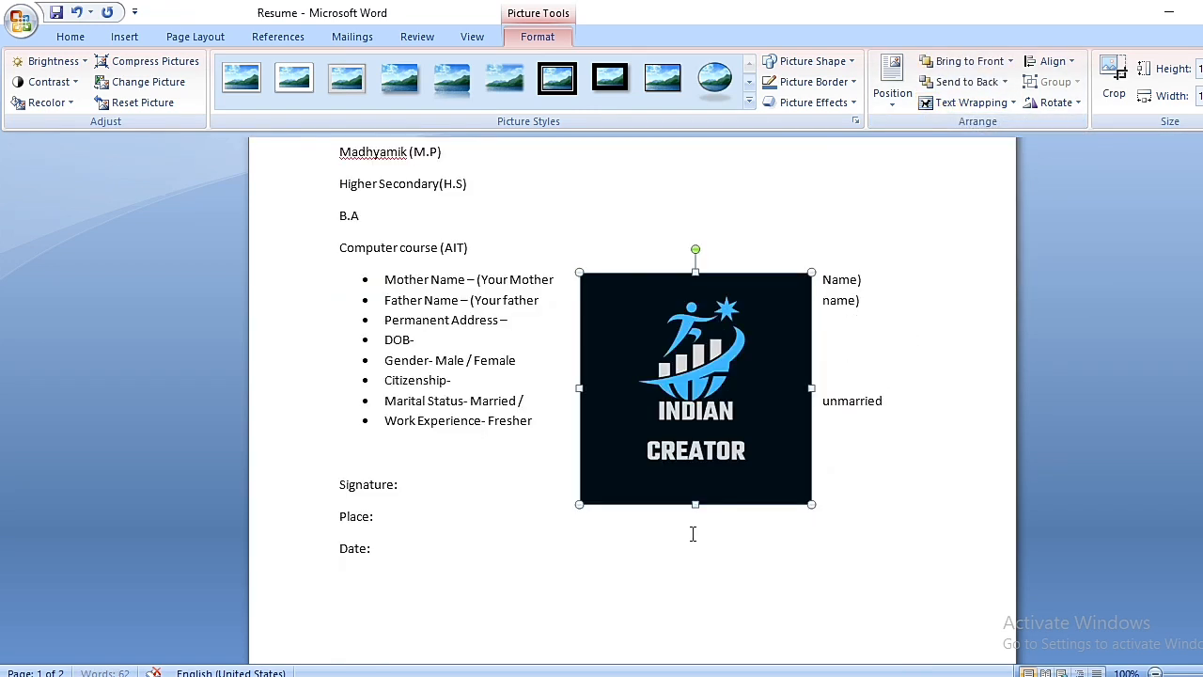
left_click_drag(578, 273, 628, 319)
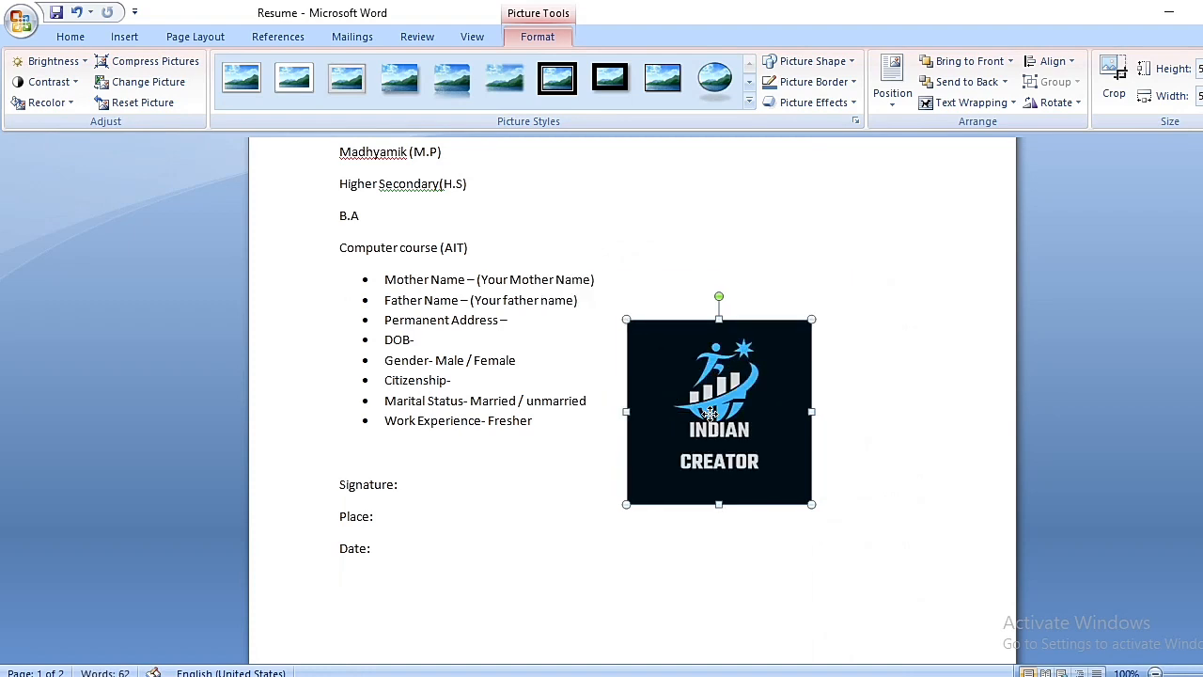
left_click_drag(691, 456, 801, 327)
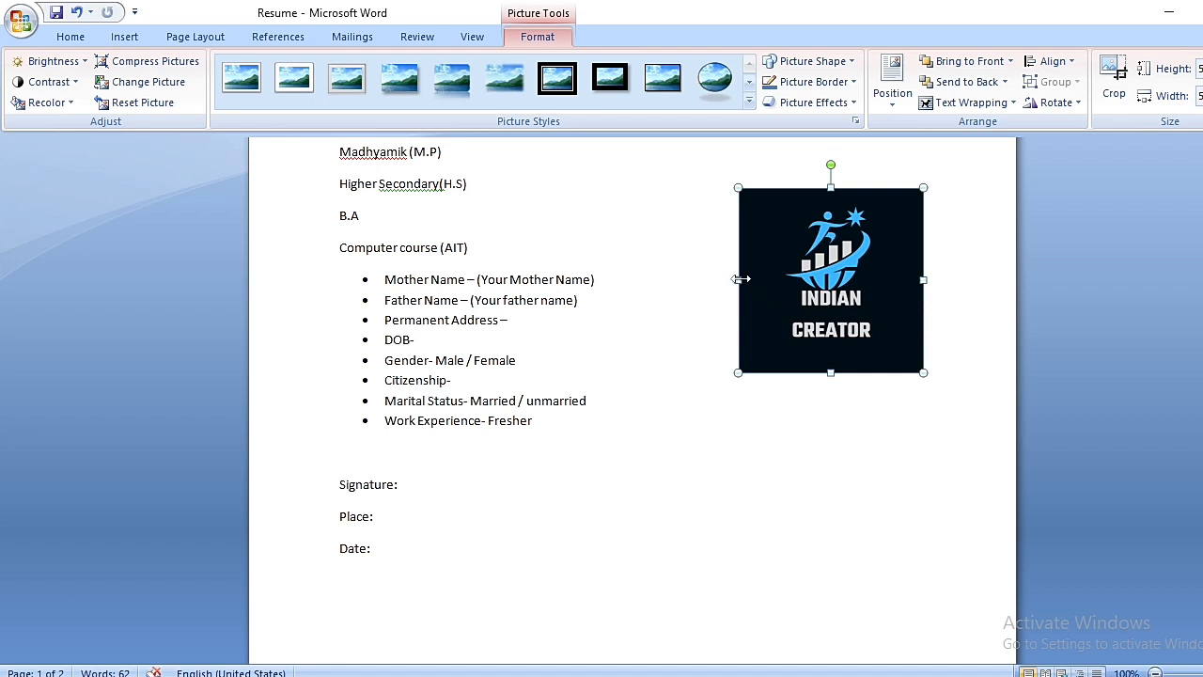
left_click_drag(739, 279, 759, 277)
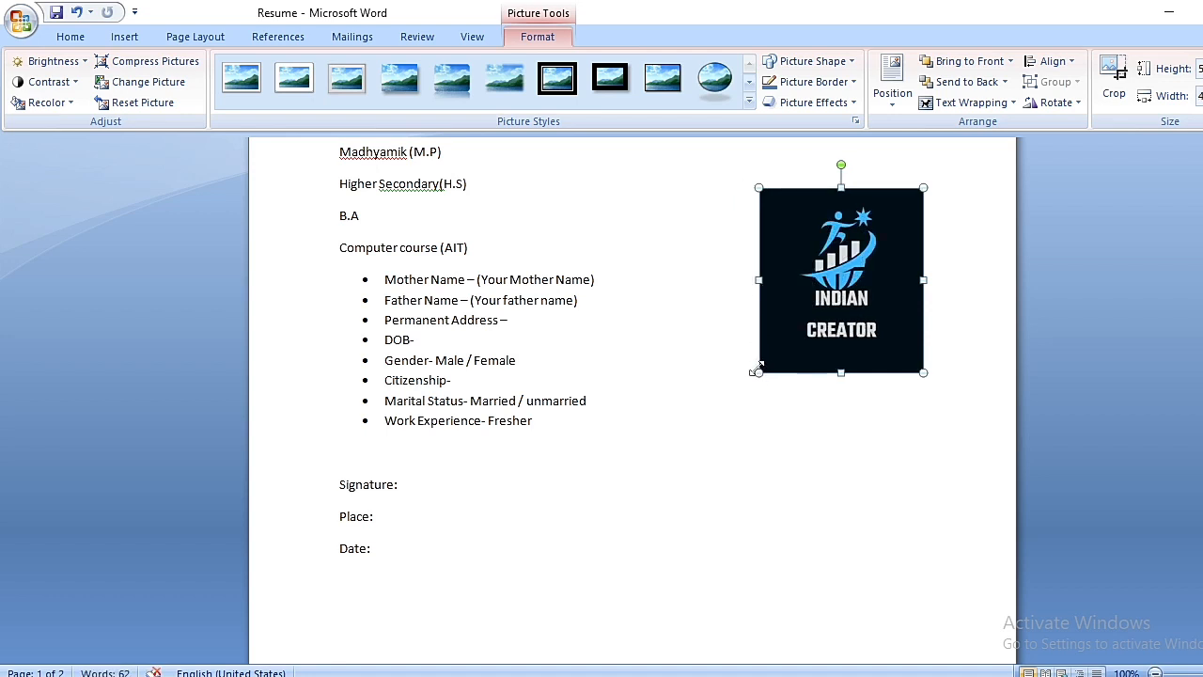
left_click_drag(758, 372, 781, 345)
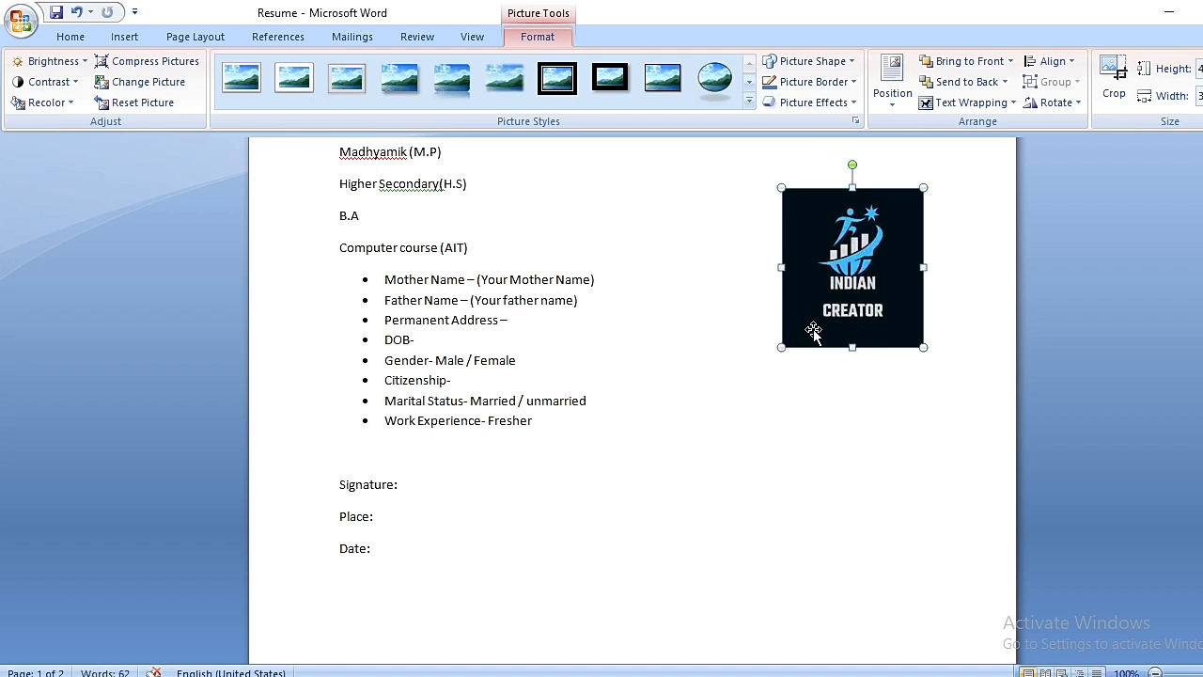
scroll(819, 347, "up", 3)
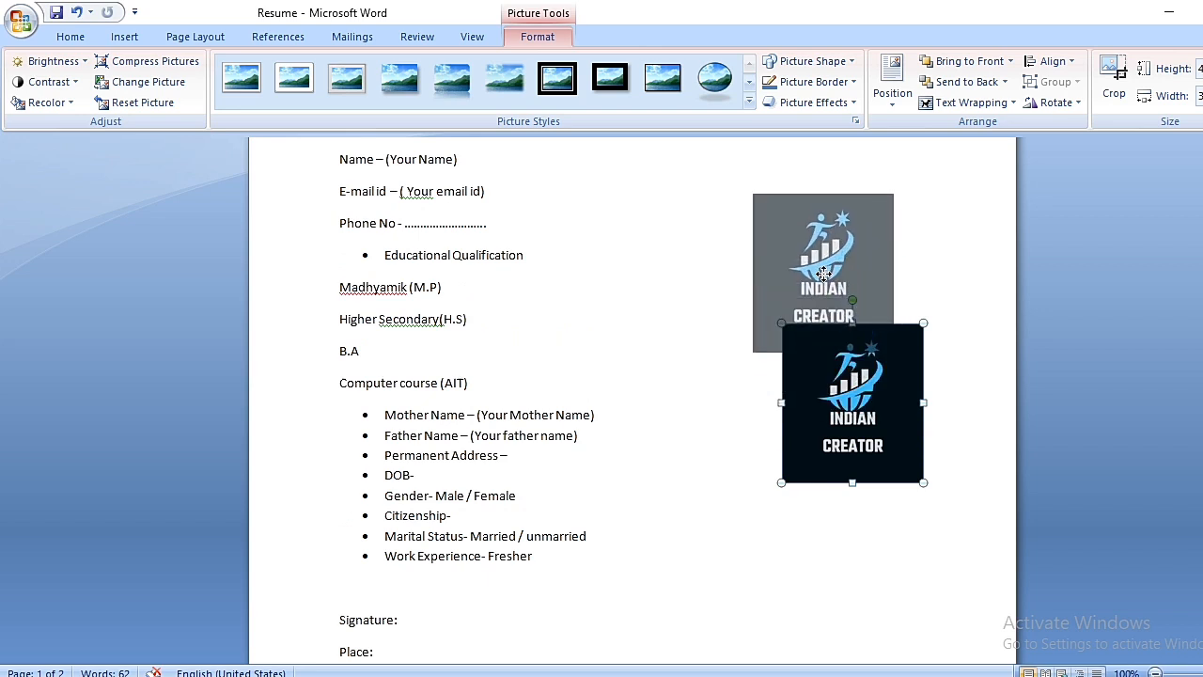